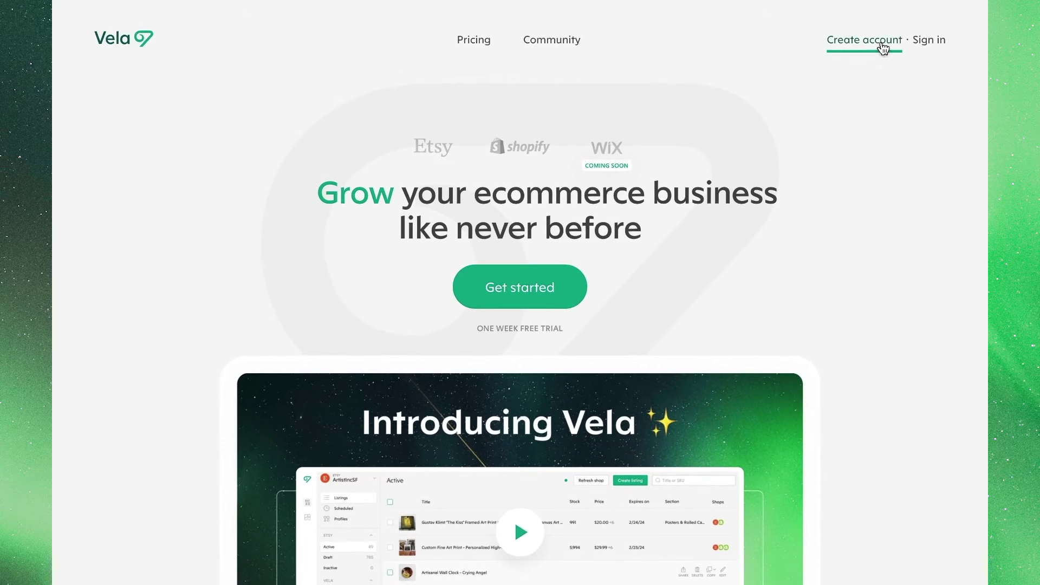
Step: Fill the sign-up form with a first and last name, an e-mail address and a matching password
{"action": "left_click", "coordinate": [883, 42]}
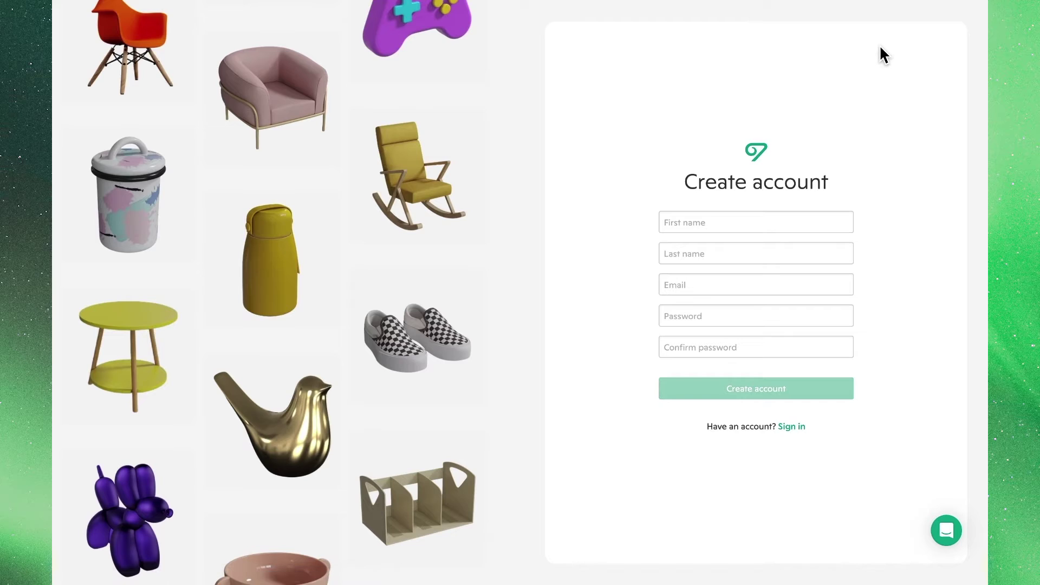
{"action": "left_click", "coordinate": [831, 215]}
{"action": "type", "text": "New"}
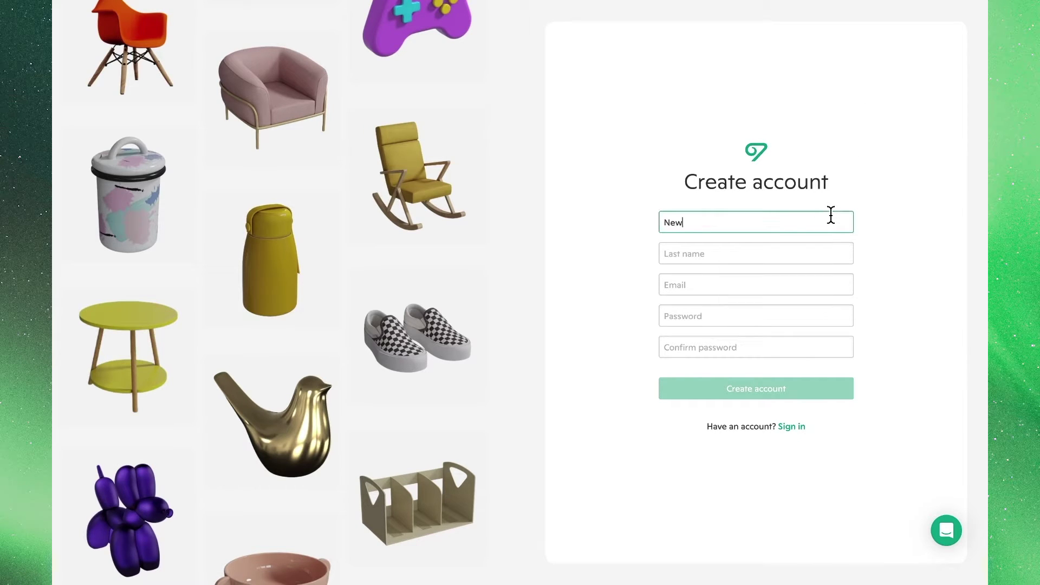
{"action": "key", "text": "Tab"}
{"action": "type", "text": "Seller"}
{"action": "key", "text": "Tab"}
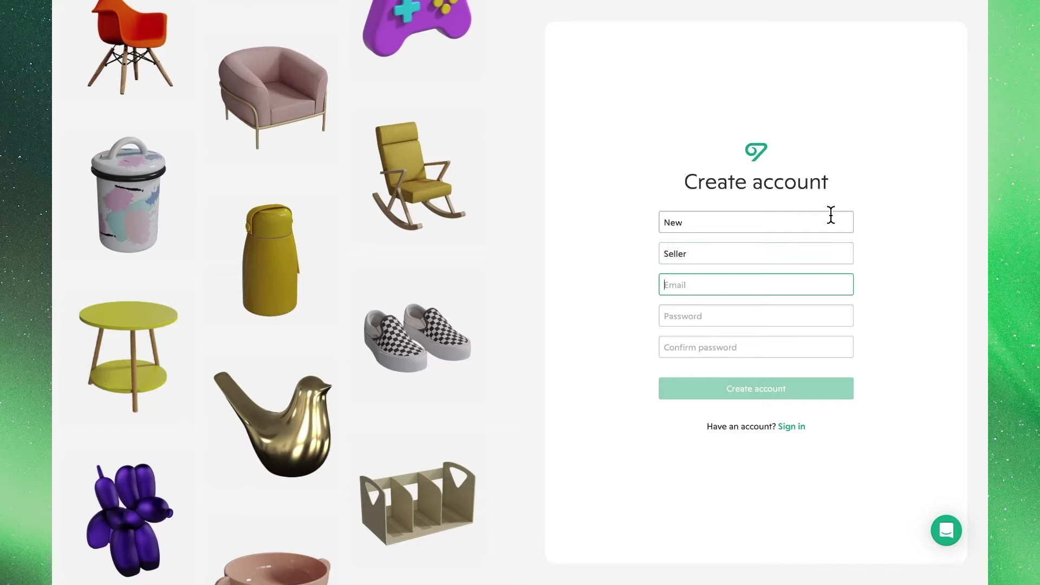
{"action": "key", "text": "Tab"}
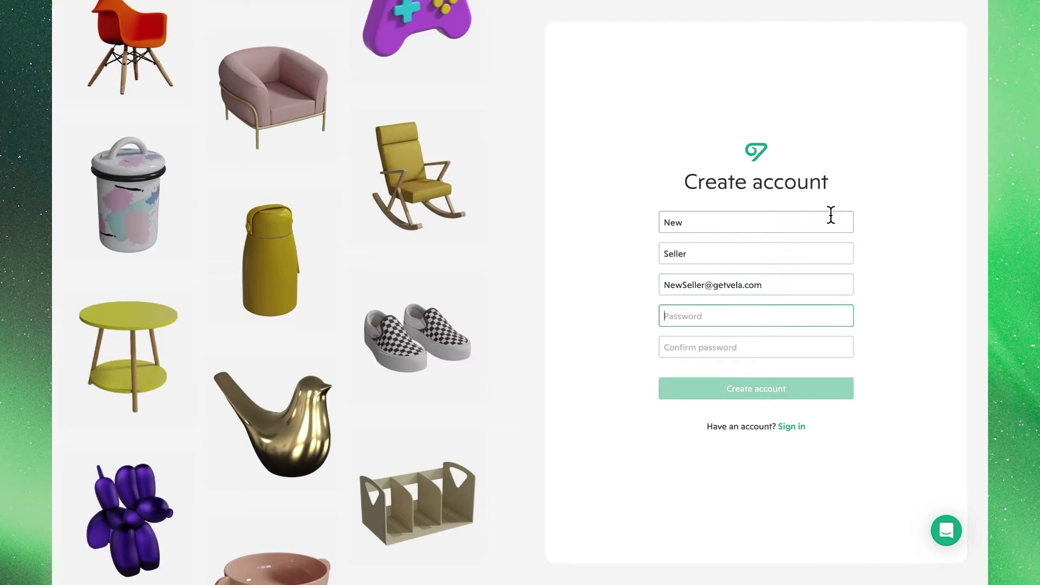
{"action": "type", "text": "****"}
{"action": "key", "text": "Tab"}
{"action": "type", "text": "****"}
Step: After the first attempt is rejected, lengthen both passwords to 8 characters and create the account
{"action": "left_click", "coordinate": [814, 389]}
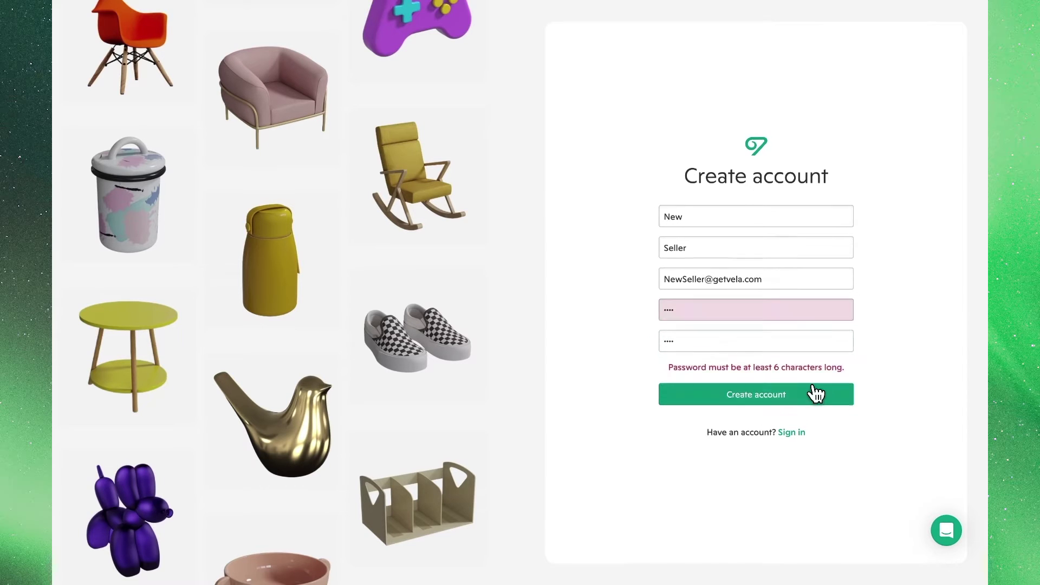
{"action": "left_click", "coordinate": [745, 304]}
{"action": "type", "text": "****"}
{"action": "key", "text": "Tab"}
{"action": "key", "text": "Right"}
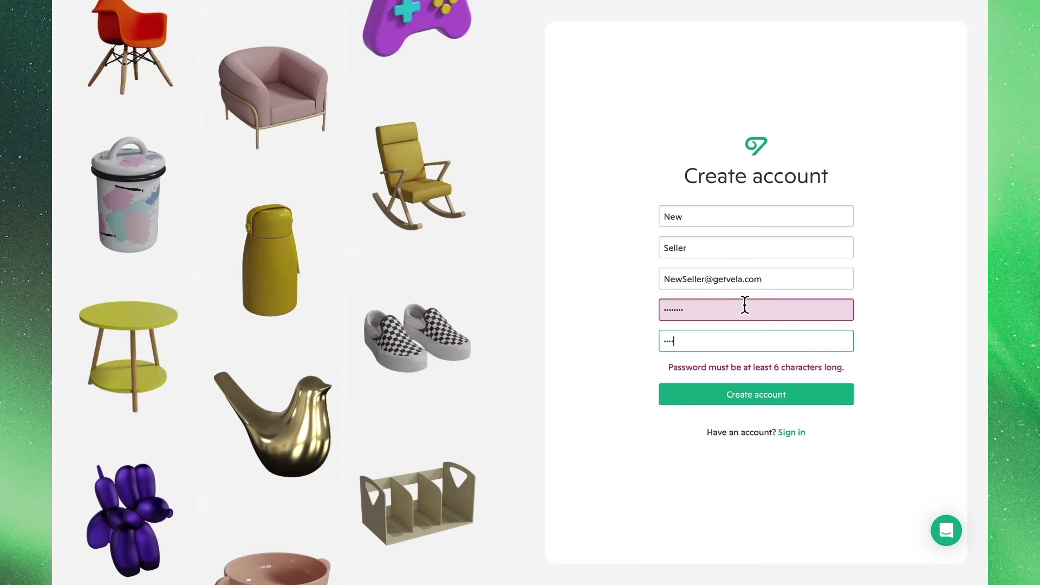
{"action": "type", "text": "****"}
{"action": "left_click", "coordinate": [779, 396]}
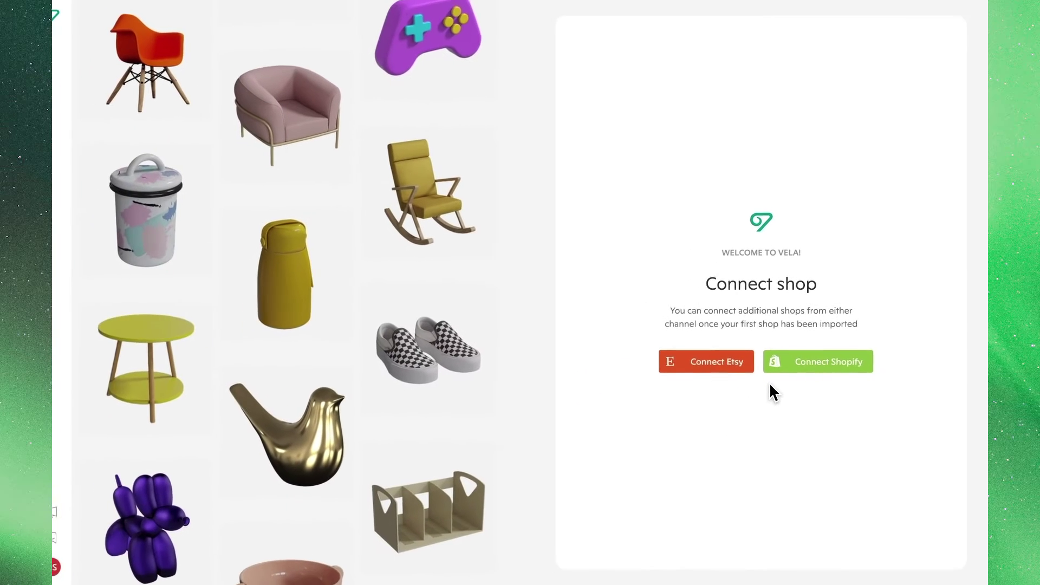
Step: Choose Connect Etsy on the Connect shop welcome page
{"action": "left_click", "coordinate": [737, 374]}
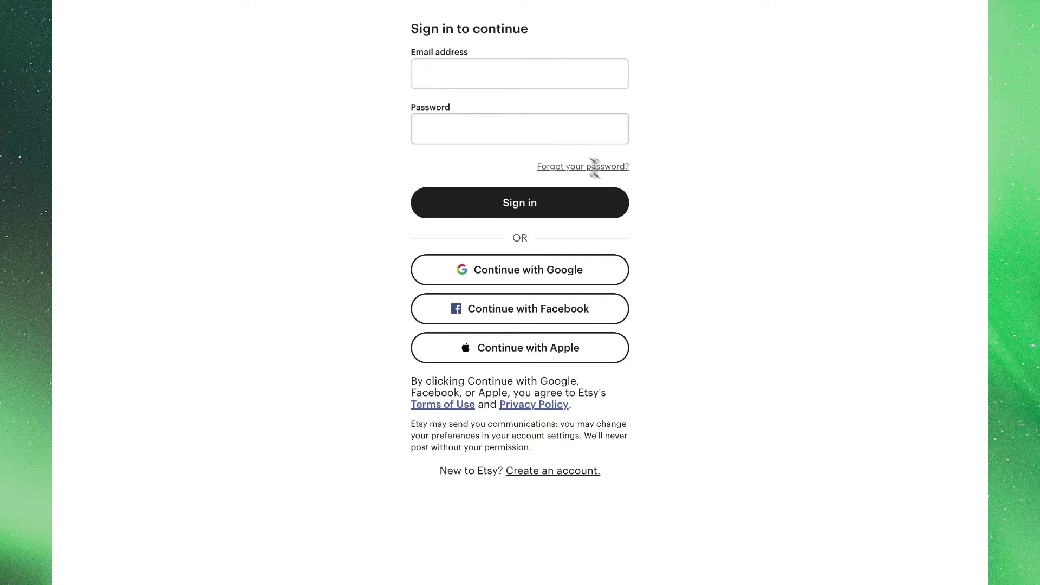
Step: Sign in to Etsy with the shop account's e-mail and its pasted password
{"action": "left_click", "coordinate": [463, 66]}
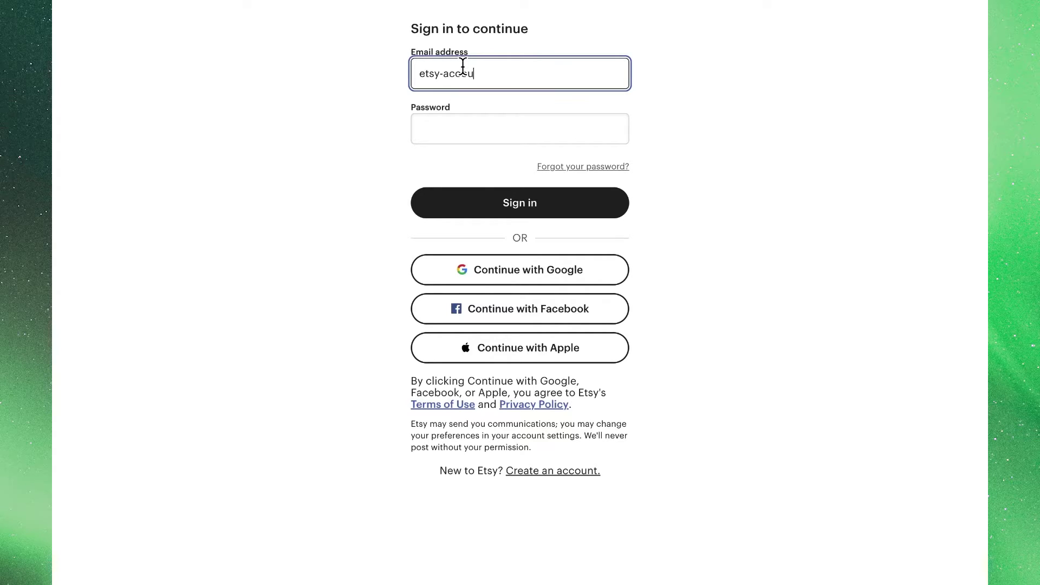
{"action": "key", "text": "Tab"}
{"action": "key", "text": "ctrl+v"}
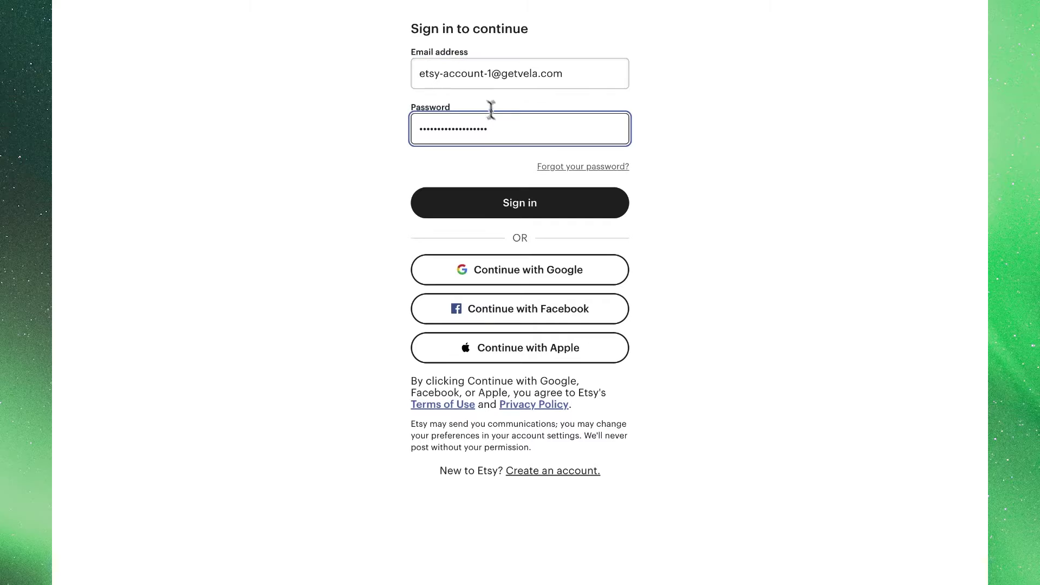
{"action": "left_click", "coordinate": [544, 205]}
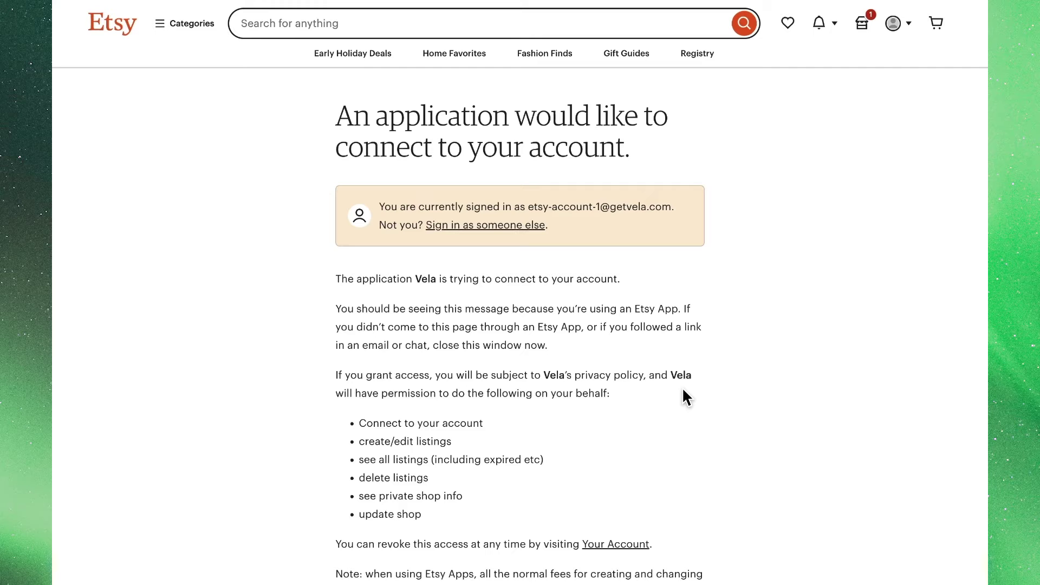
Step: Scroll down Etsy's authorization page to reach the Grant access button
{"action": "scroll", "coordinate": [683, 389], "scroll_direction": "down", "scroll_amount": 2}
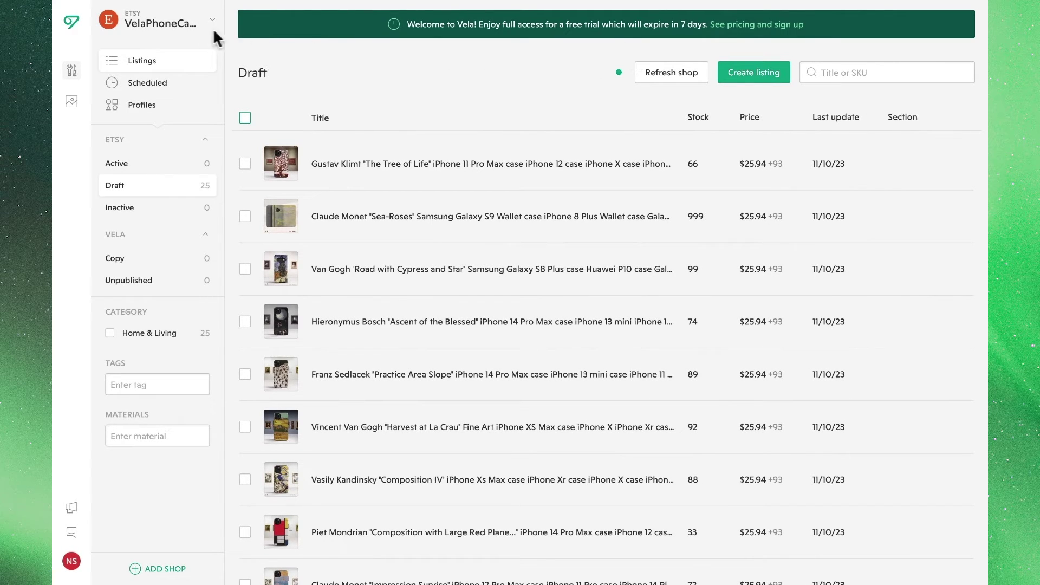
Step: Once all 25 listings are drafts, open the shop list showing VelaPhoneCases on its 7-day trial
{"action": "left_click", "coordinate": [195, 28]}
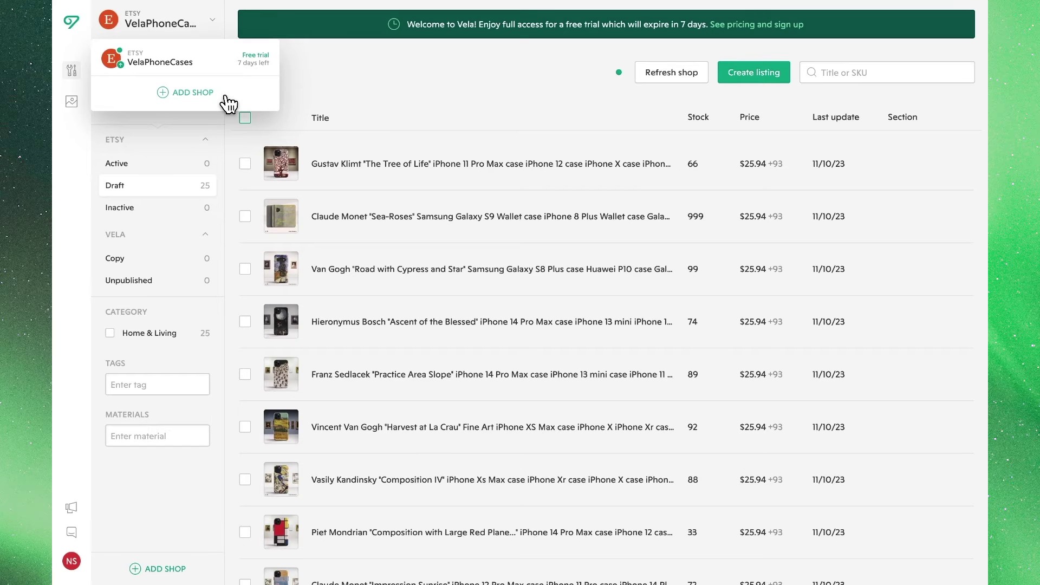
Step: Close the shop list and go from the NS avatar's Account settings to Billing
{"action": "left_click", "coordinate": [330, 78]}
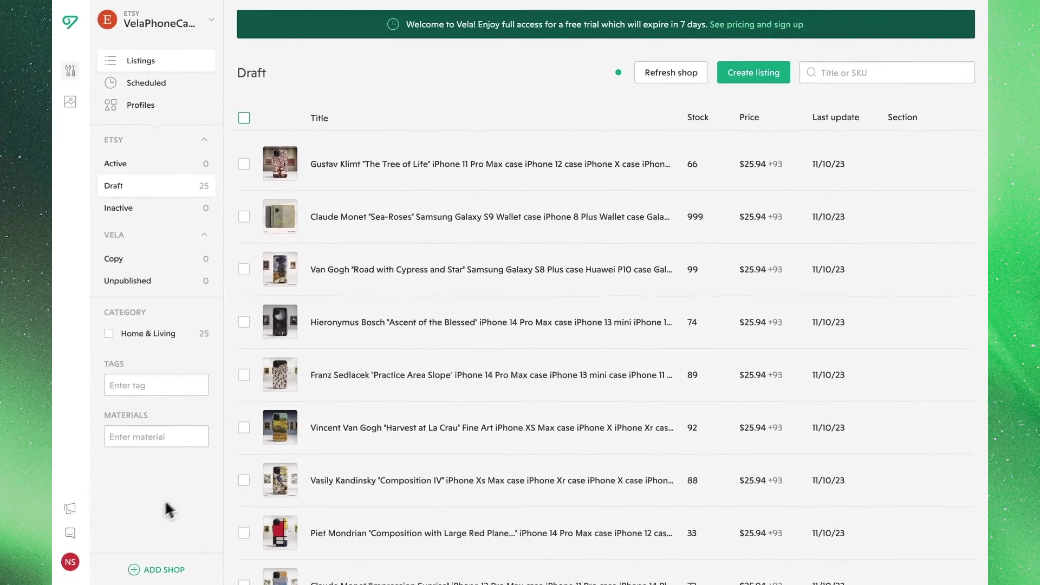
{"action": "left_click", "coordinate": [76, 570]}
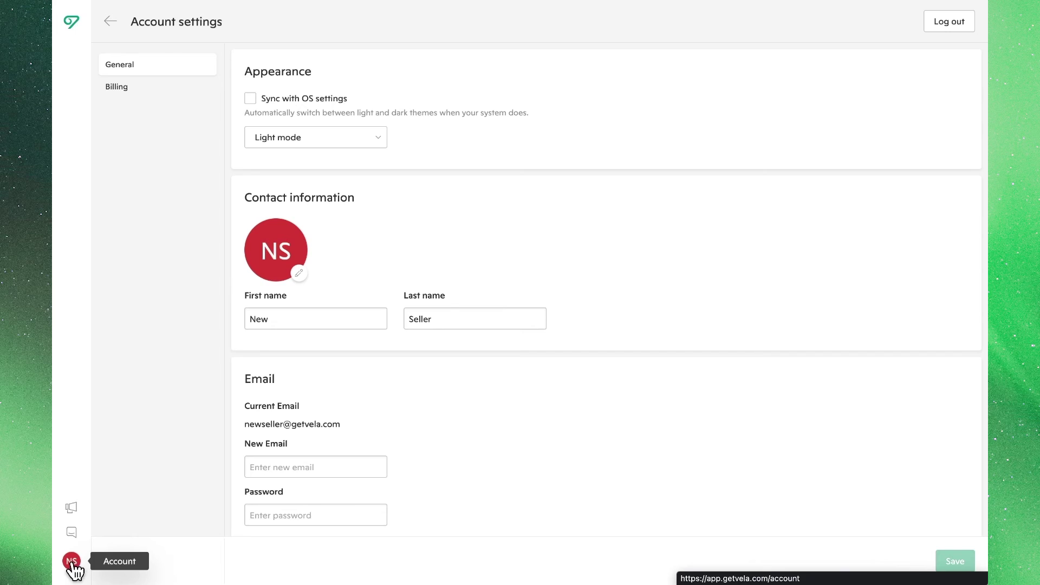
{"action": "scroll", "coordinate": [310, 442], "scroll_direction": "down", "scroll_amount": 2}
{"action": "scroll", "coordinate": [312, 449], "scroll_direction": "down", "scroll_amount": 3}
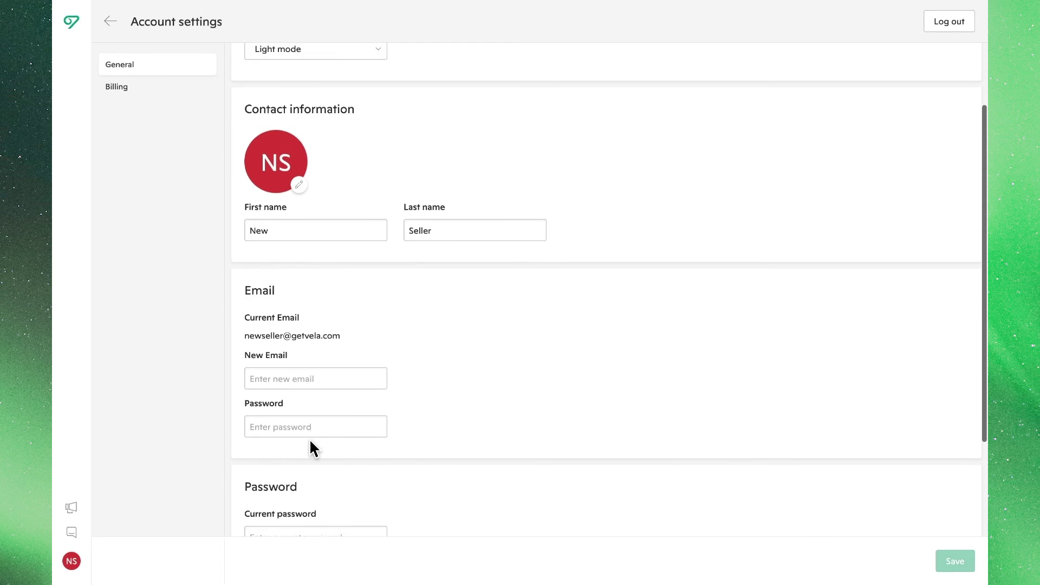
{"action": "scroll", "coordinate": [312, 448], "scroll_direction": "up", "scroll_amount": 4}
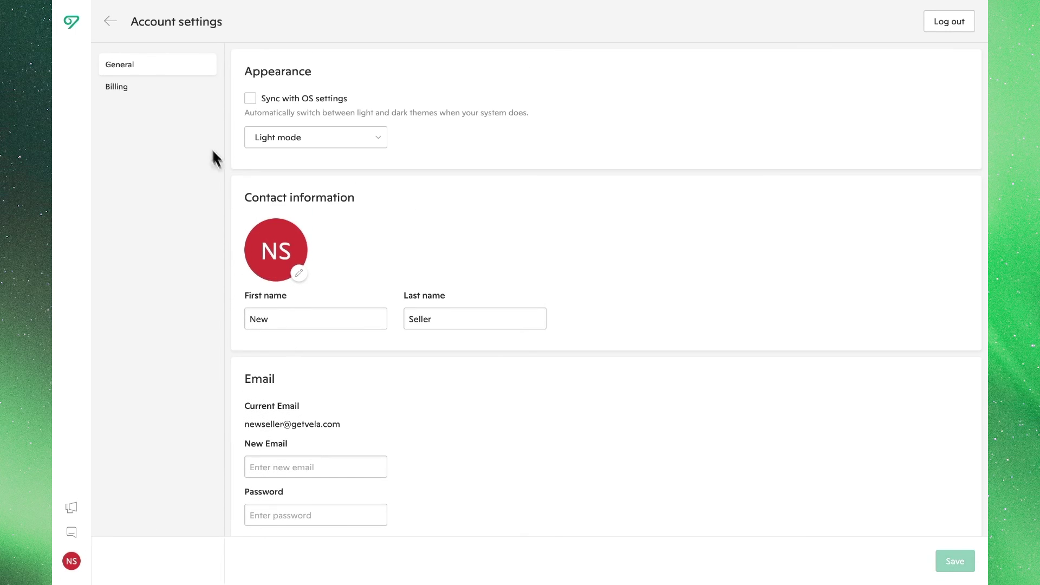
{"action": "left_click", "coordinate": [157, 92]}
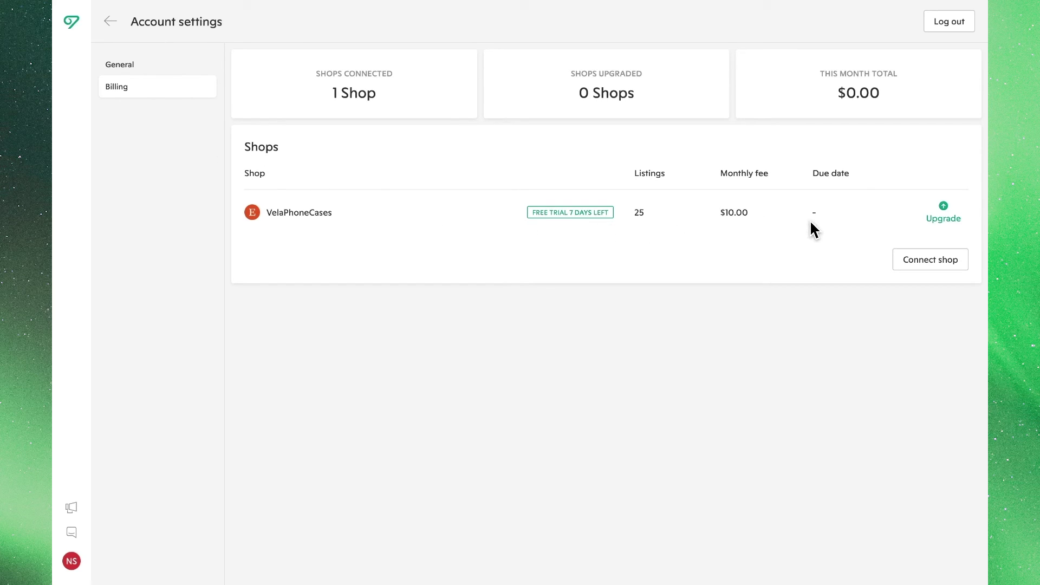
Step: Open the Upgrade shop dialog for VelaPhoneCases, quoting $10.00 per month for 25 listings
{"action": "left_click", "coordinate": [937, 221]}
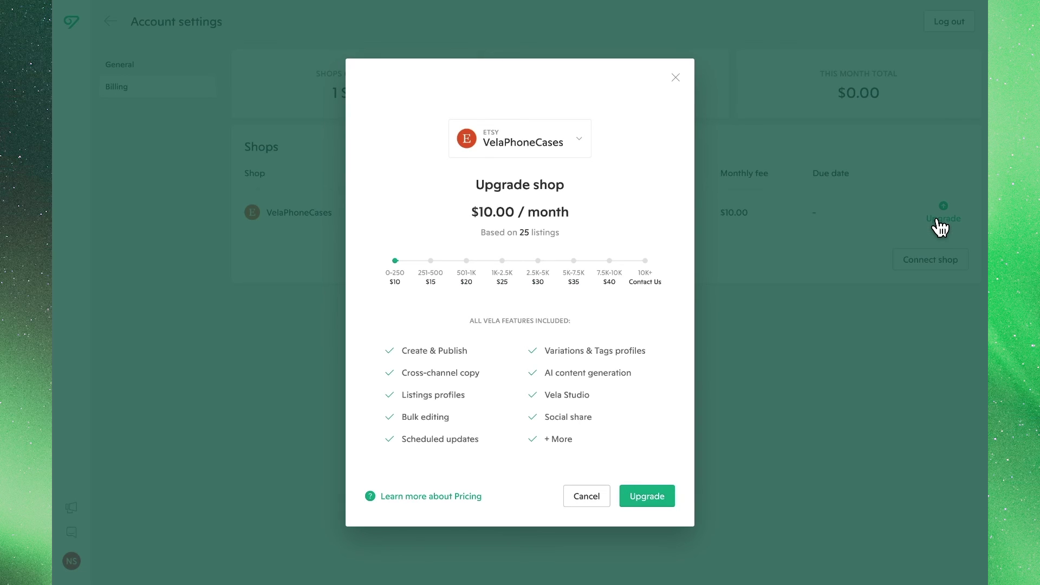